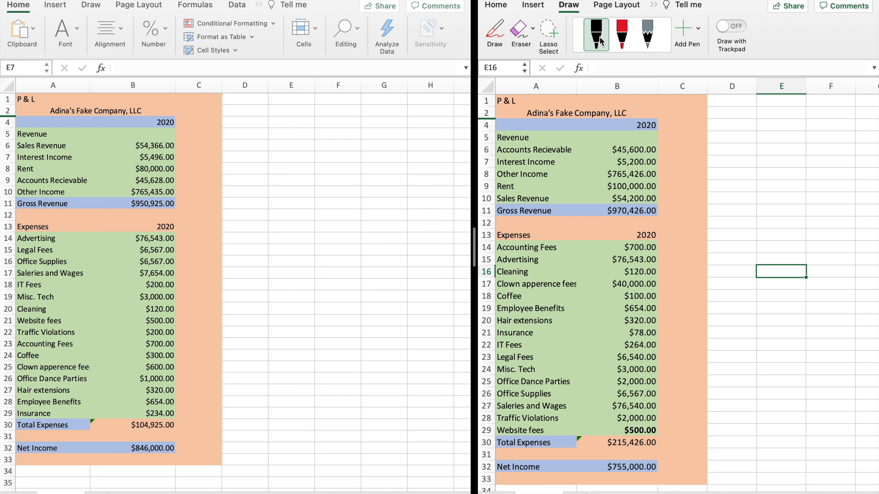
# Circle the 2020 header above the revenue section in both P & L workbooks with the black pen
pyautogui.click(631, 134)
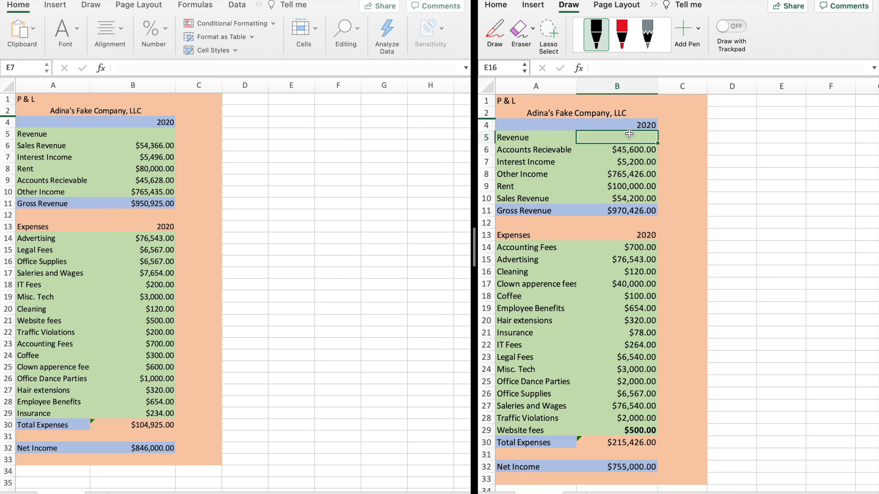
pyautogui.click(595, 41)
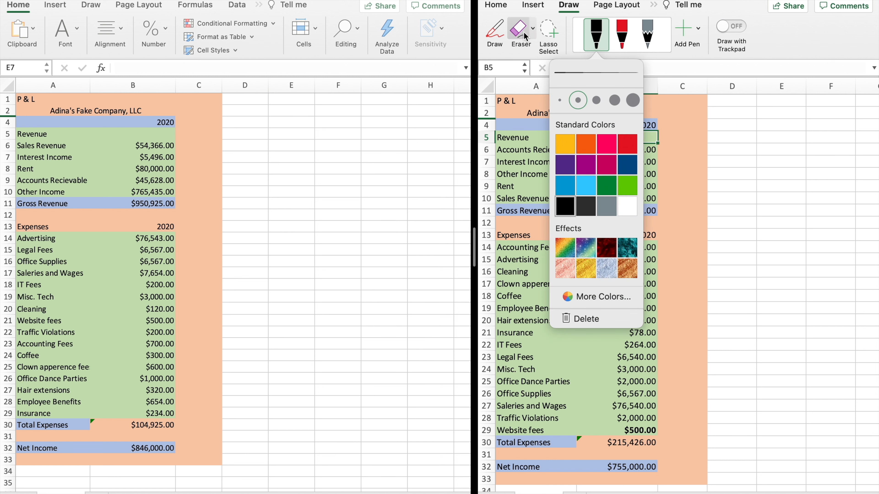
pyautogui.click(496, 32)
pyautogui.moveTo(663, 115)
pyautogui.mouseDown()
pyautogui.moveTo(626, 119)
pyautogui.moveTo(629, 135)
pyautogui.moveTo(672, 133)
pyautogui.moveTo(661, 115)
pyautogui.mouseUp()
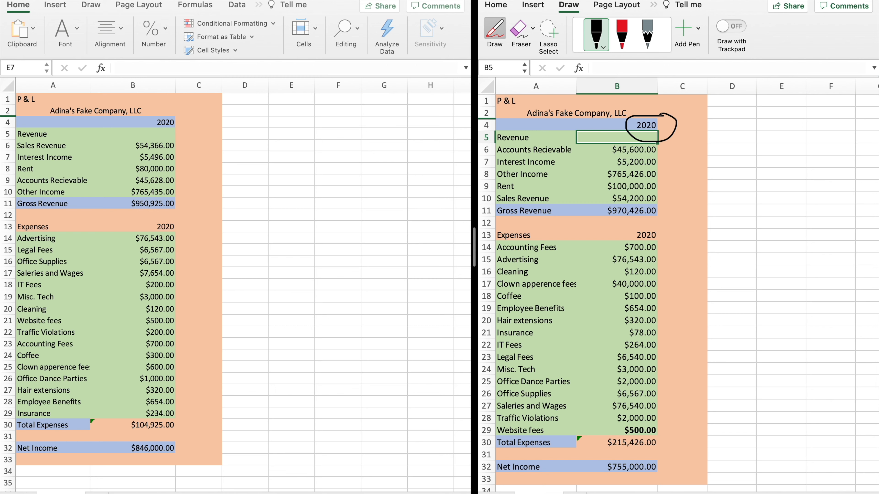
pyautogui.click(185, 120)
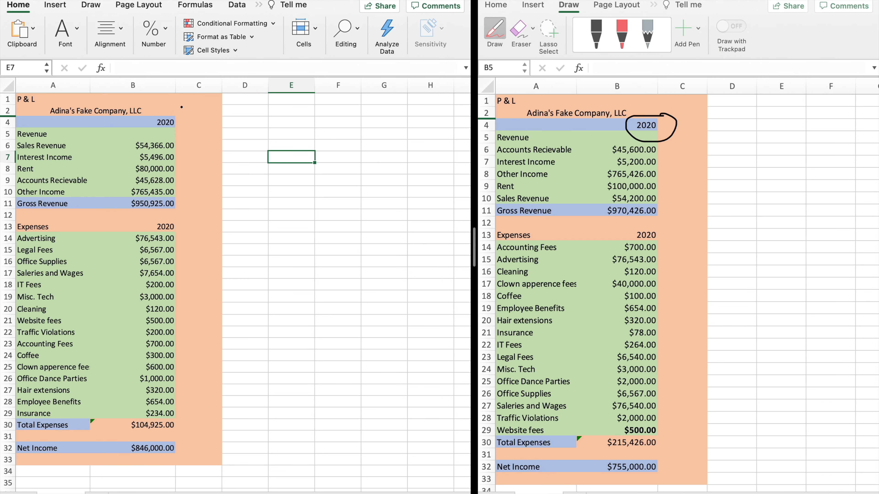
pyautogui.moveTo(178, 112)
pyautogui.mouseDown()
pyautogui.moveTo(145, 122)
pyautogui.moveTo(165, 132)
pyautogui.moveTo(187, 114)
pyautogui.moveTo(176, 113)
pyautogui.mouseUp()
# Underline the Net Income amount in both P & L workbooks with the black pen
pyautogui.moveTo(132, 459); pyautogui.dragTo(176, 460)
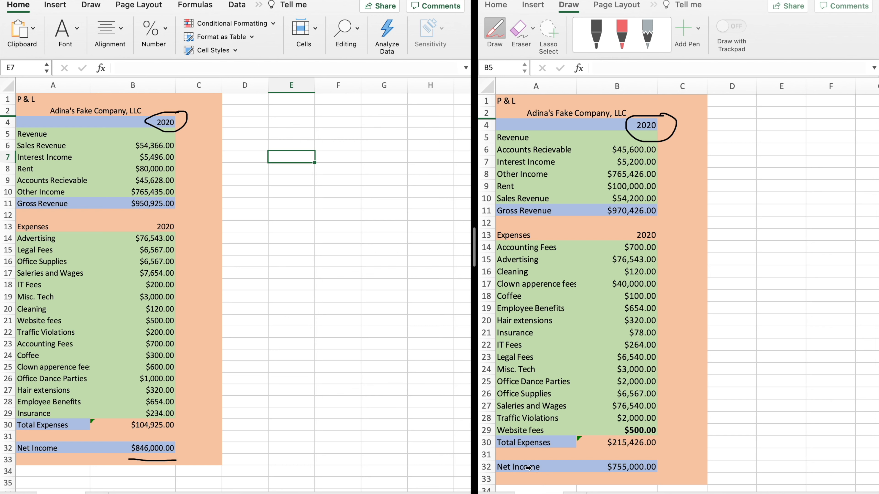
pyautogui.click(616, 480)
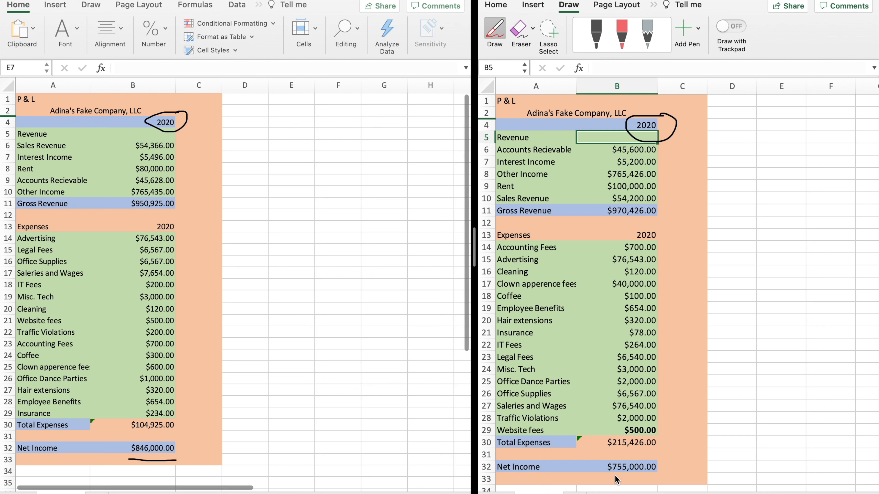
pyautogui.moveTo(610, 479); pyautogui.dragTo(656, 477)
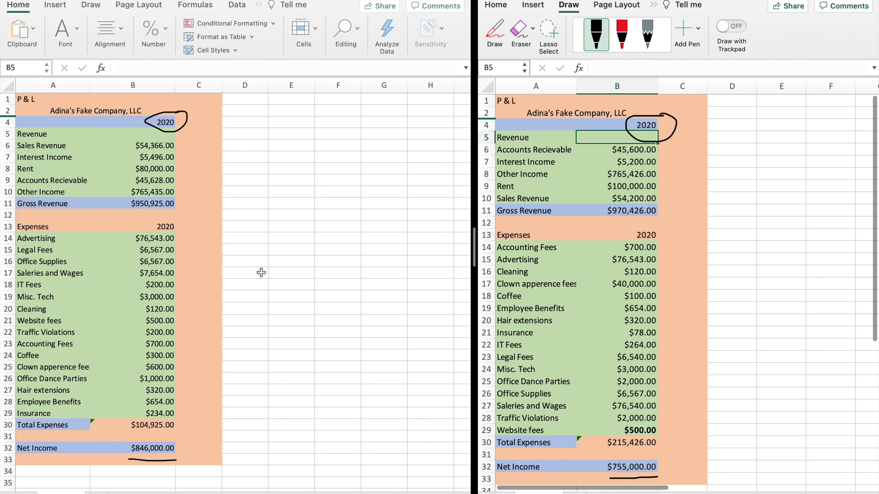
# Widen the empty column D beside the P & L whose revenue list starts with Sales Revenue
pyautogui.click(272, 157)
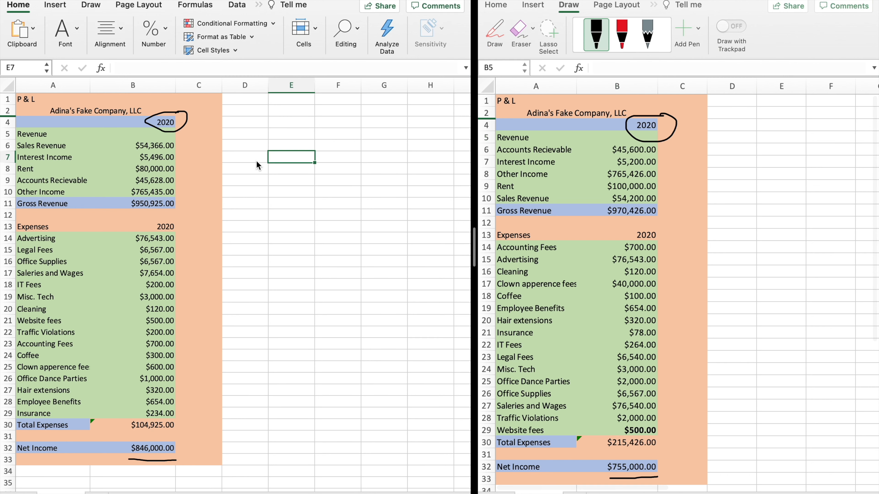
pyautogui.click(248, 139)
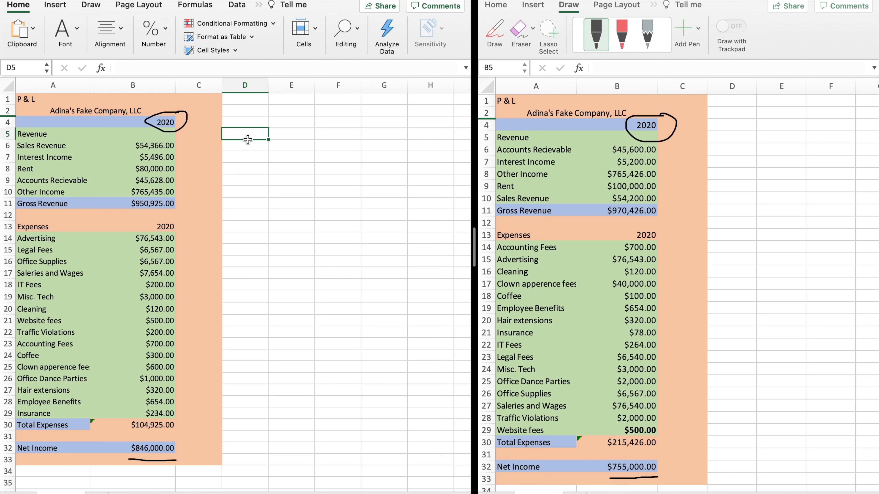
pyautogui.click(249, 145)
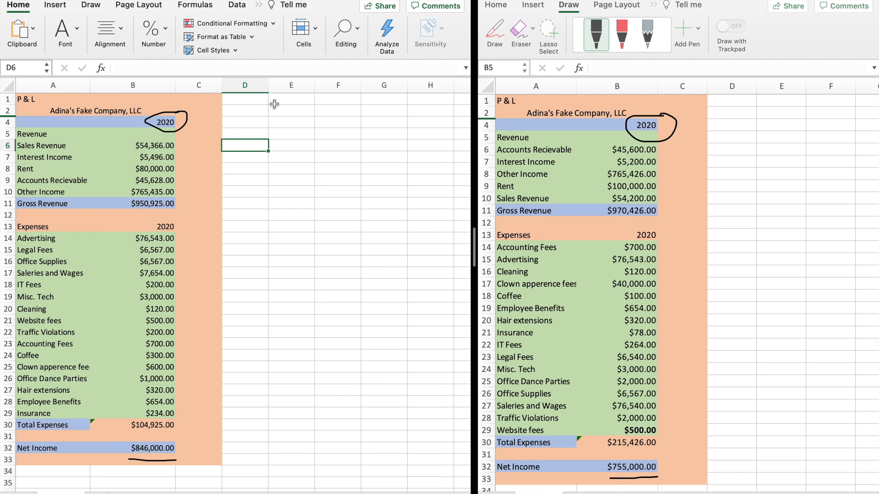
pyautogui.moveTo(267, 87); pyautogui.dragTo(291, 86)
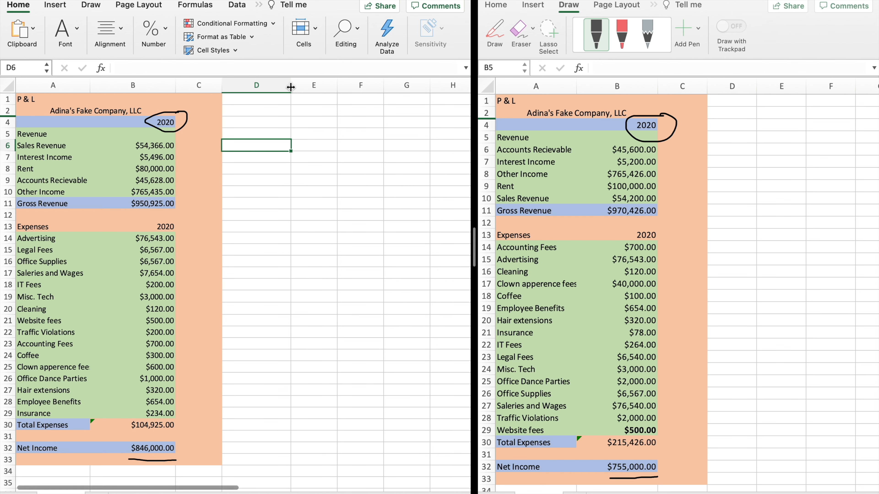
# Begin a VLOOKUP formula in cell D6 with A6, the Sales Revenue label, as the lookup value
pyautogui.click(204, 68)
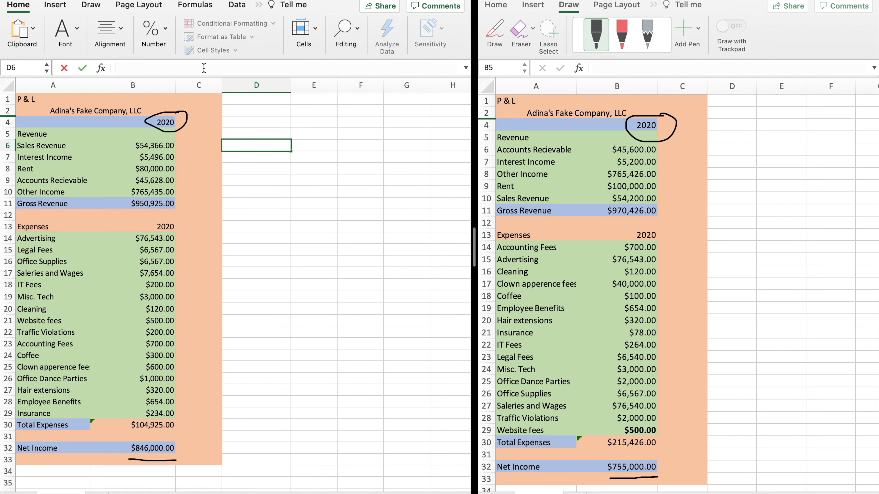
pyautogui.write('=vl')
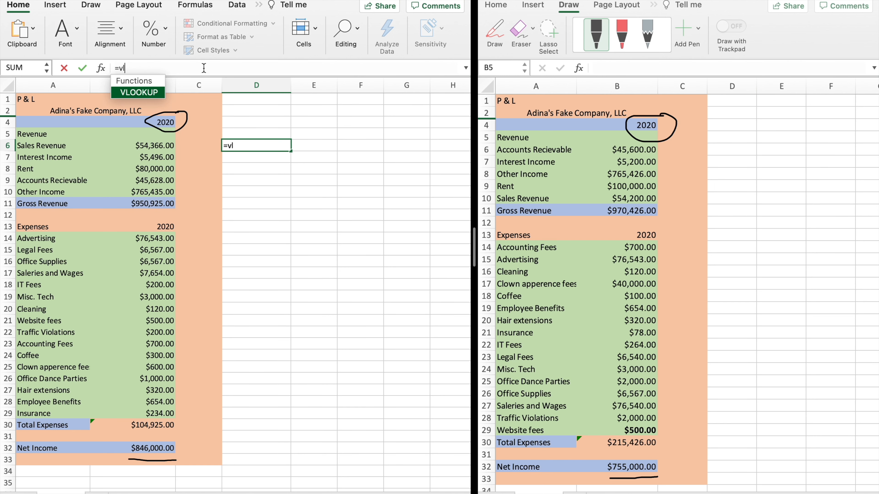
pyautogui.write('ookup(')
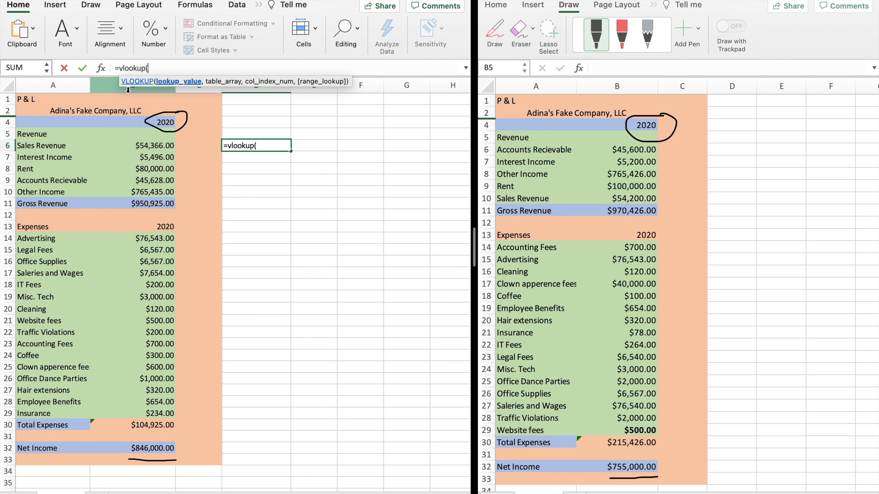
pyautogui.click(58, 144)
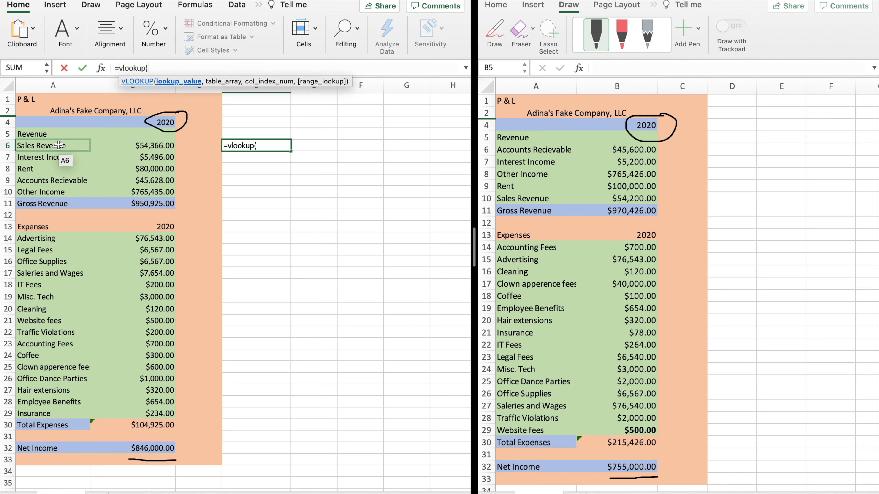
pyautogui.write('A6,')
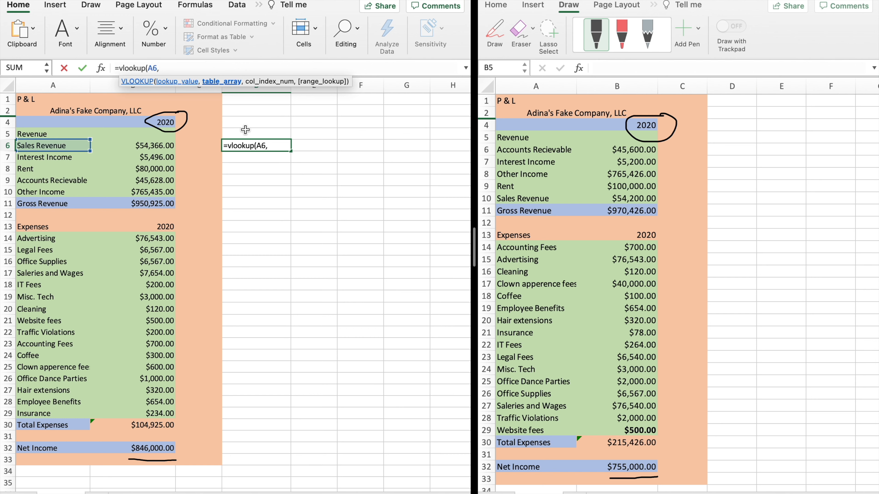
# Set the VLOOKUP table array to the range $A$1:$C$33 on Sheet1 of Book3.xlsx
pyautogui.click(476, 151)
pyautogui.click(502, 103)
pyautogui.click(504, 101)
pyautogui.moveTo(504, 101); pyautogui.dragTo(674, 476)
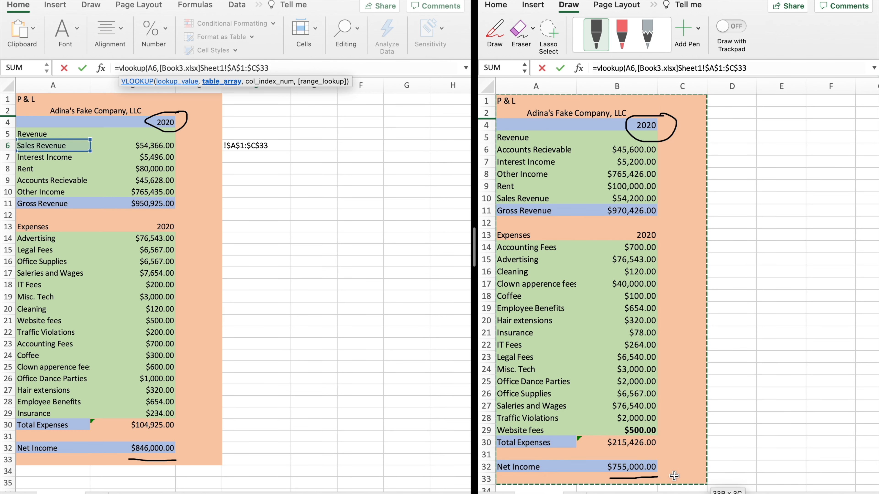
pyautogui.click(355, 65)
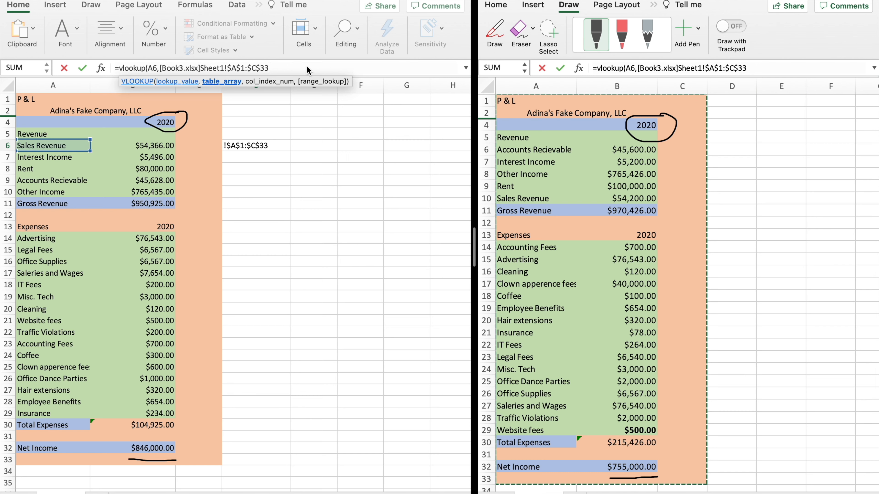
pyautogui.write(',')
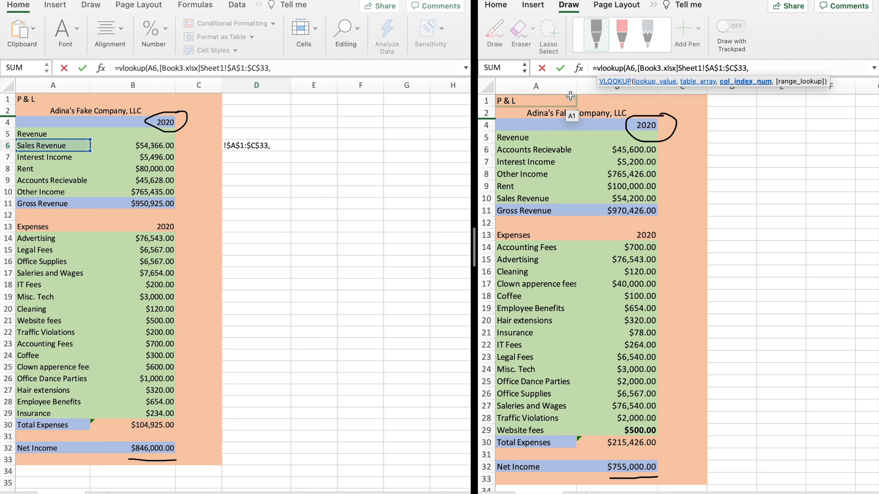
# Complete the D6 VLOOKUP with column index 2 and range lookup FALSE
pyautogui.write('2')
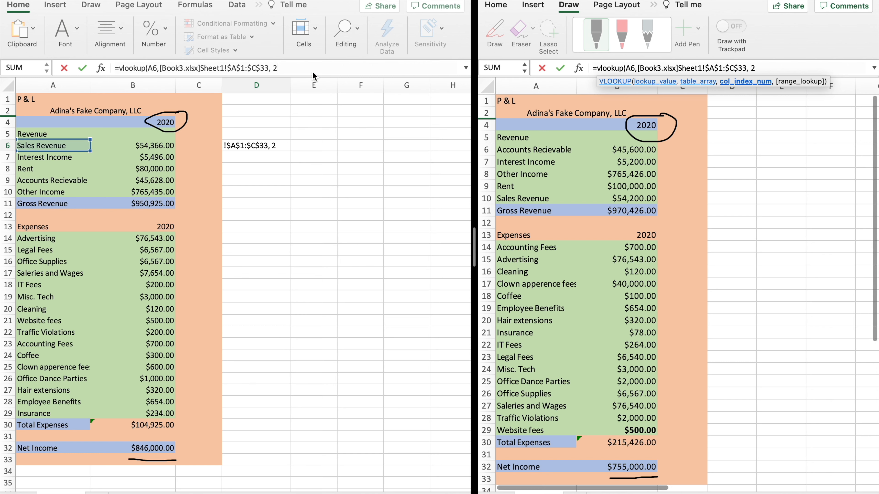
pyautogui.write(',')
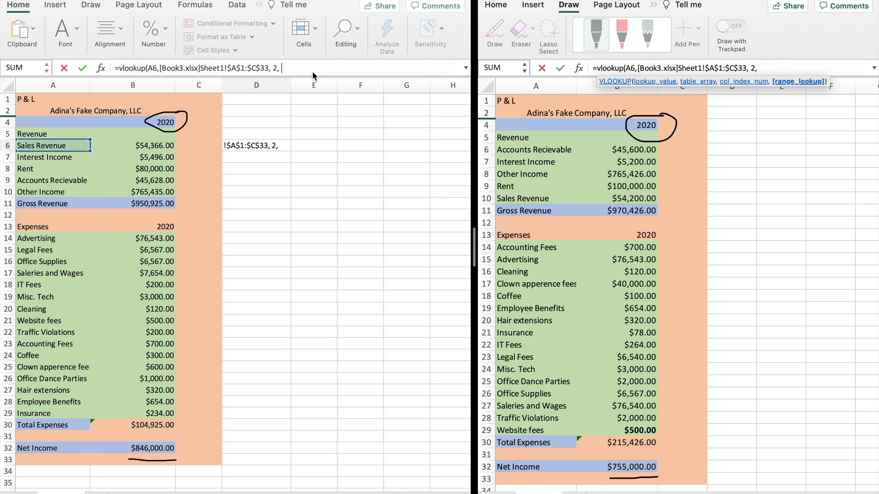
pyautogui.write(' FALSE')
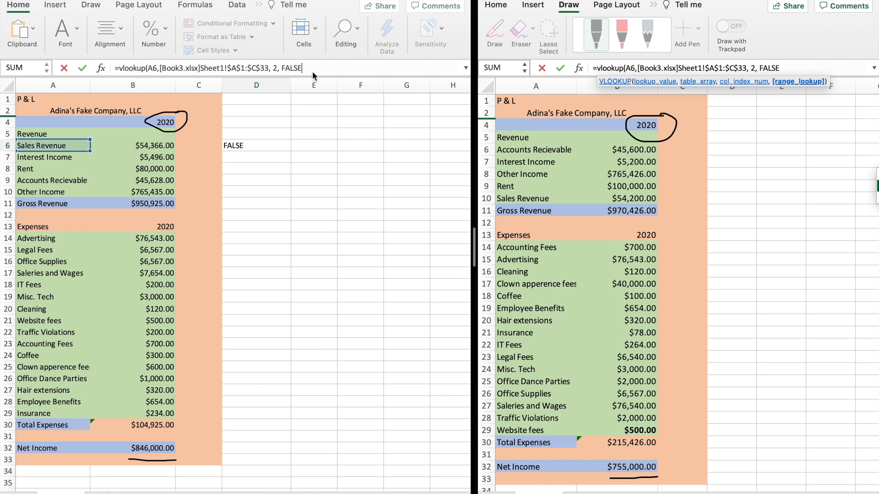
pyautogui.write(')')
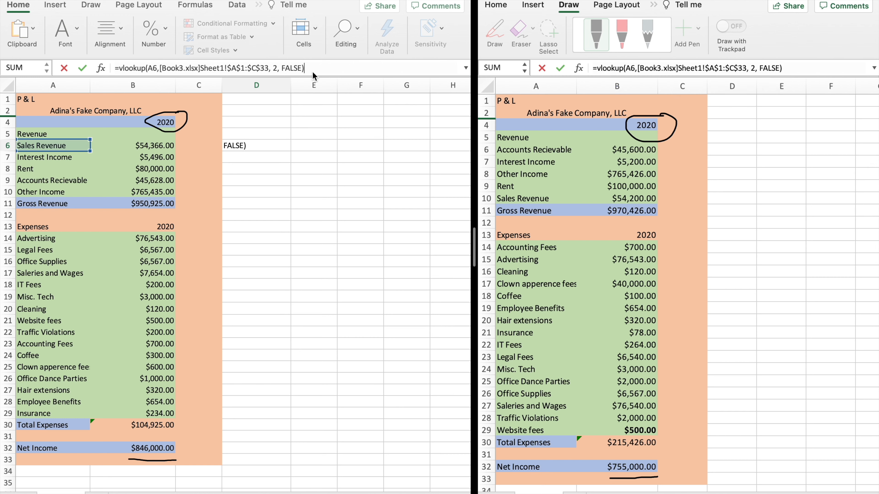
pyautogui.press('Return')
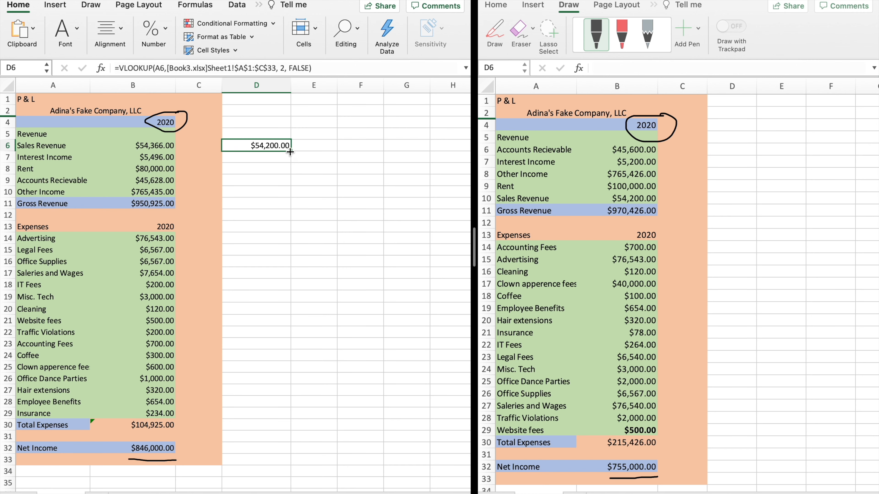
# Fill the D6 VLOOKUP formula down through D29, and clear the formulas in D12 and D13
pyautogui.moveTo(291, 151); pyautogui.dragTo(298, 422)
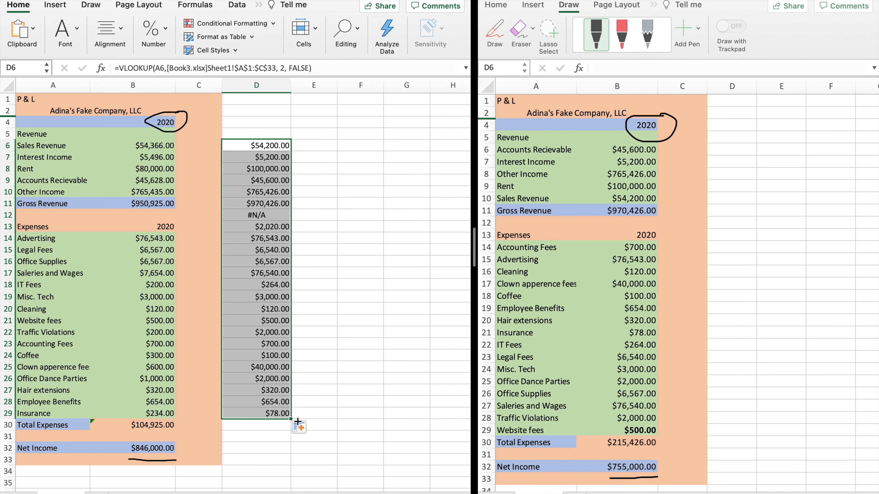
pyautogui.click(396, 356)
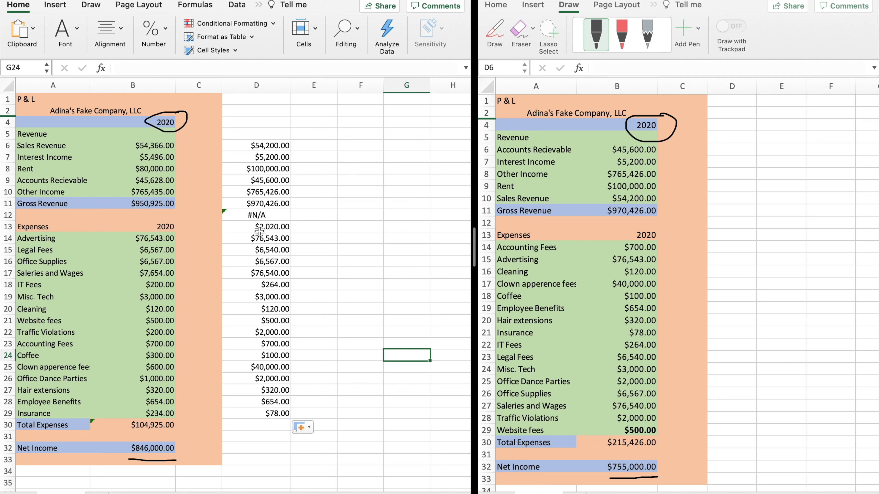
pyautogui.click(260, 215)
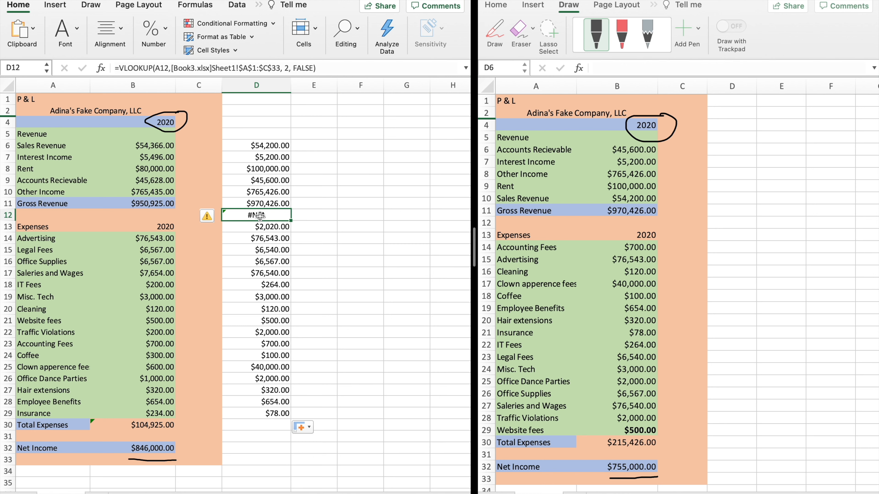
pyautogui.press('Delete')
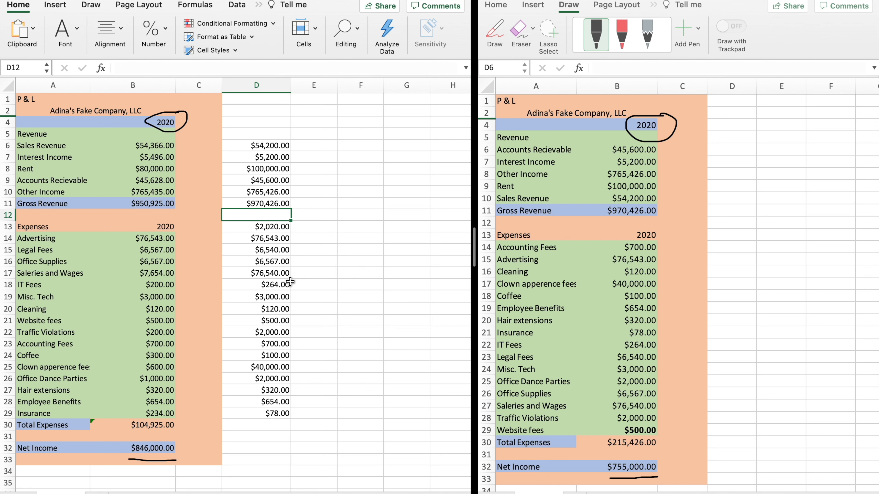
pyautogui.click(275, 226)
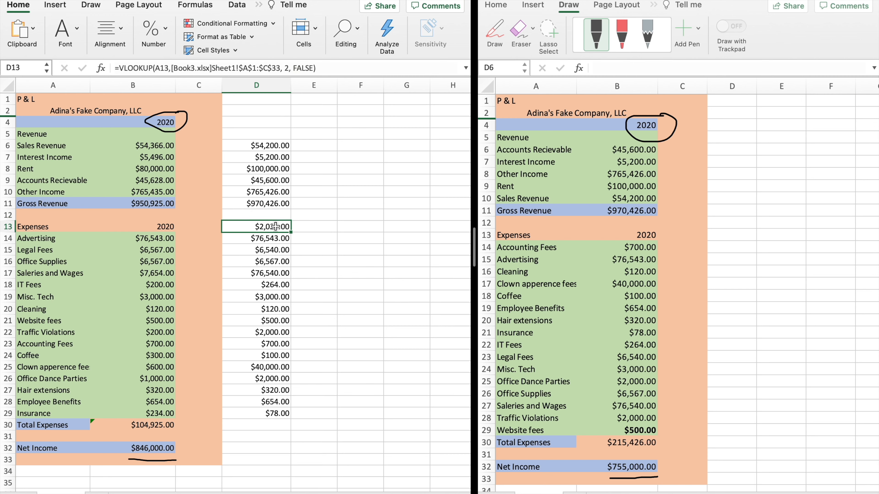
pyautogui.press('Delete')
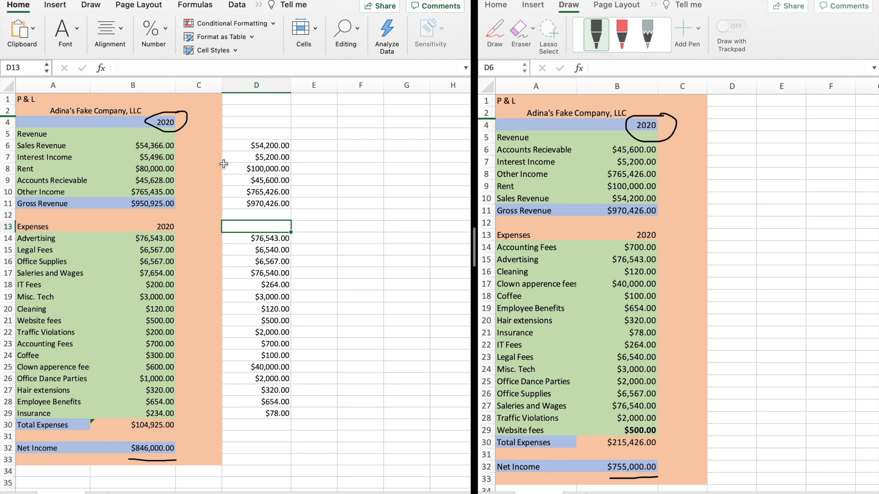
# Compare the revenue and expense amounts in column B with the looked-up values in column D and the other workbook
pyautogui.click(141, 160)
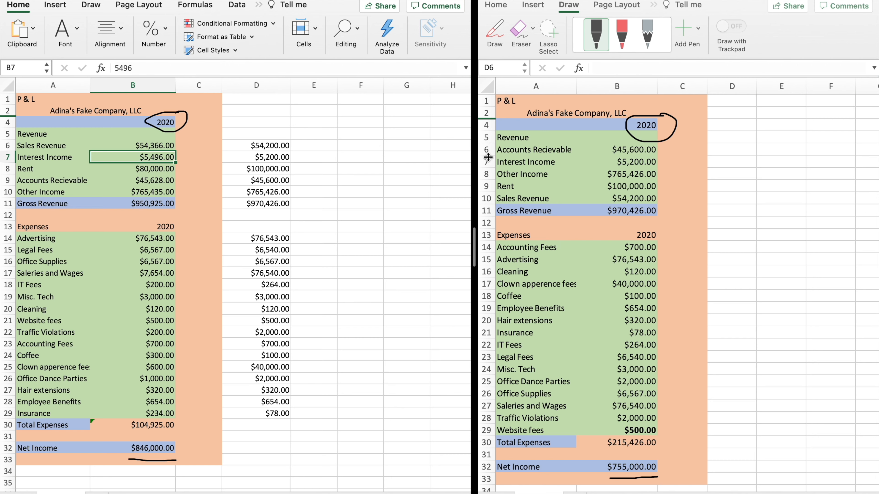
pyautogui.click(626, 155)
pyautogui.click(159, 197)
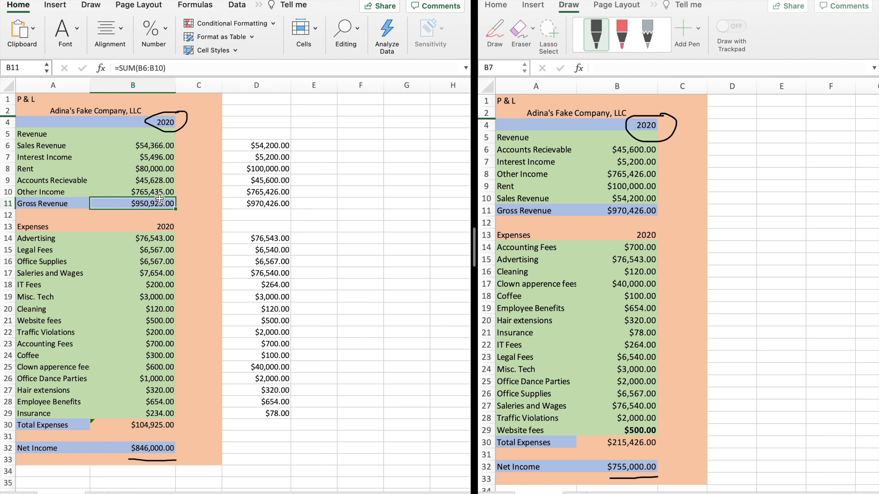
pyautogui.click(272, 192)
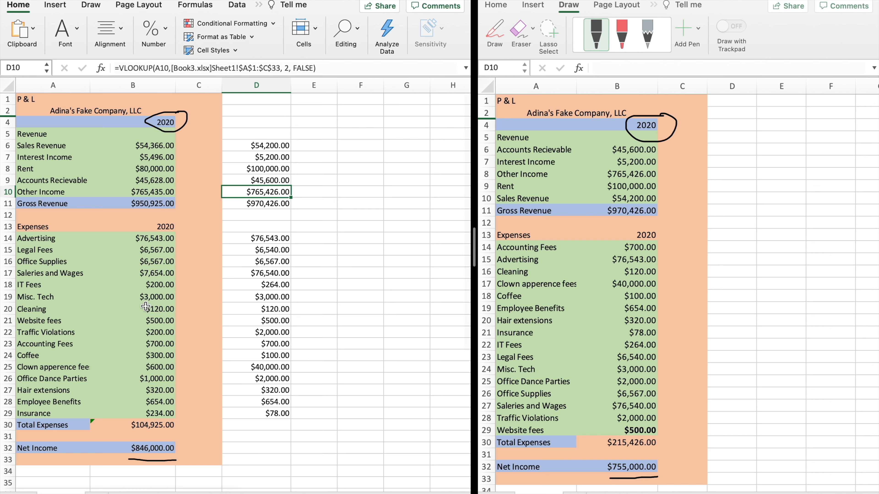
pyautogui.click(162, 250)
pyautogui.click(167, 286)
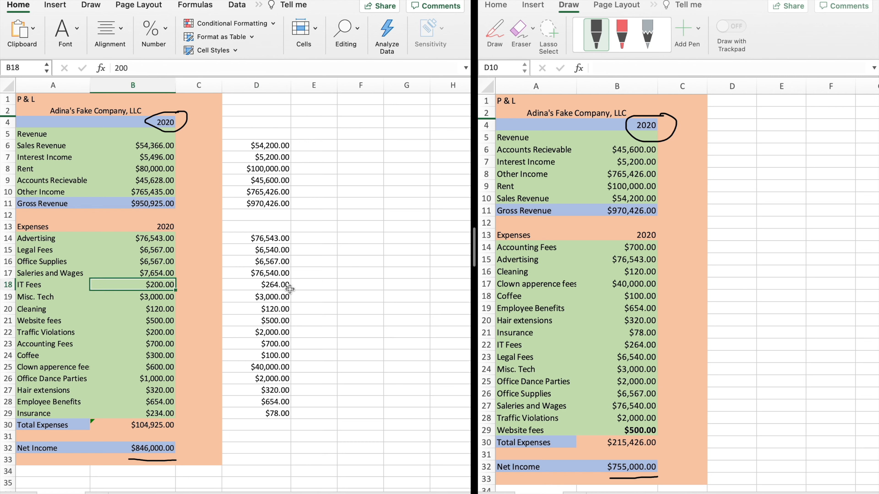
pyautogui.click(647, 347)
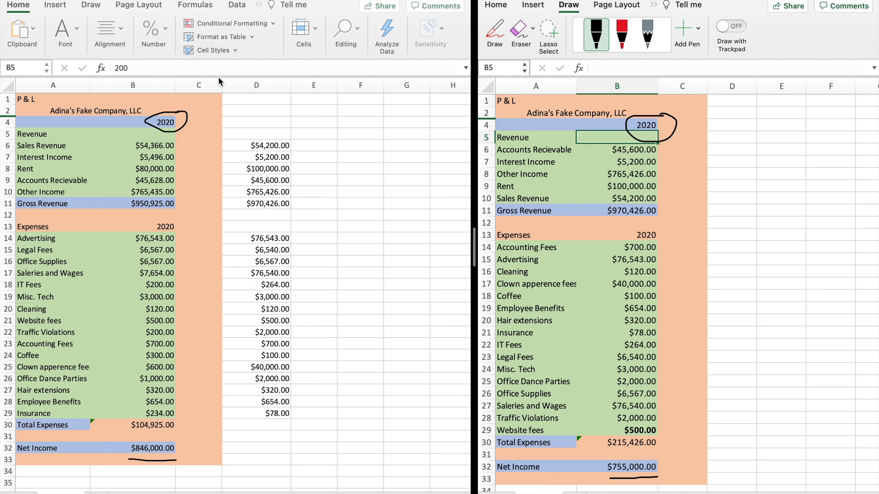